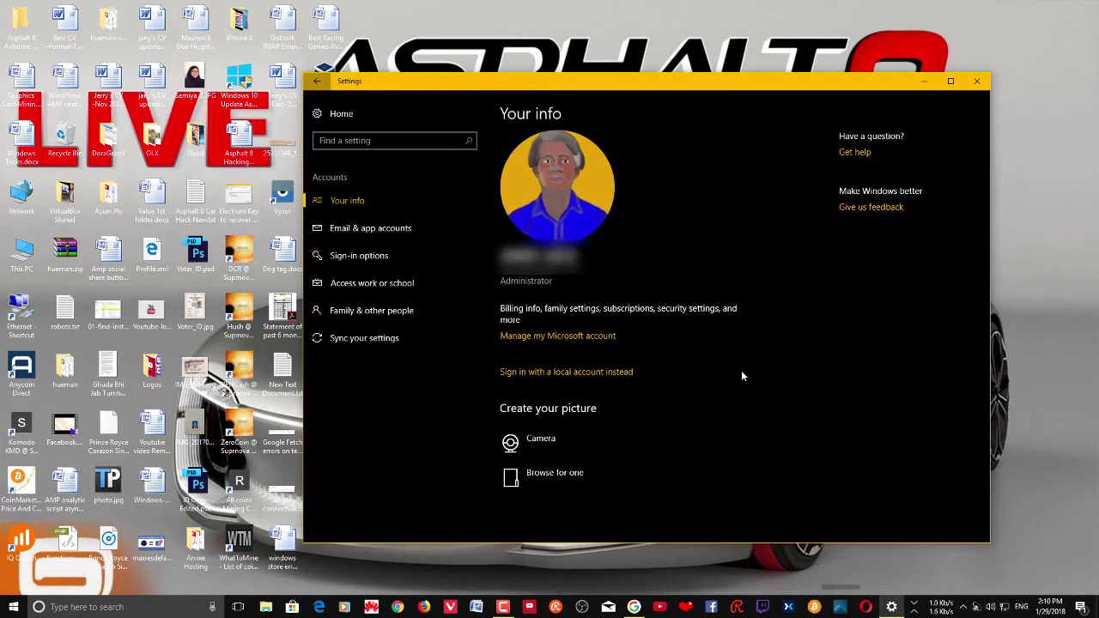
Go back from the Your info page to the main Settings home page.
left_click(339, 113)
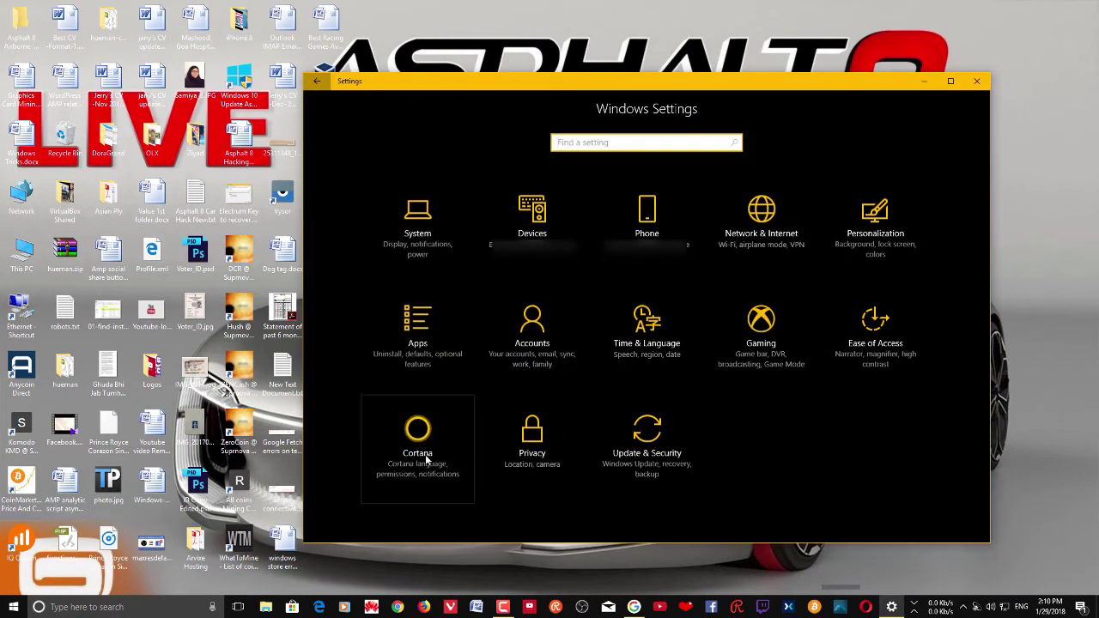
left_click(483, 324)
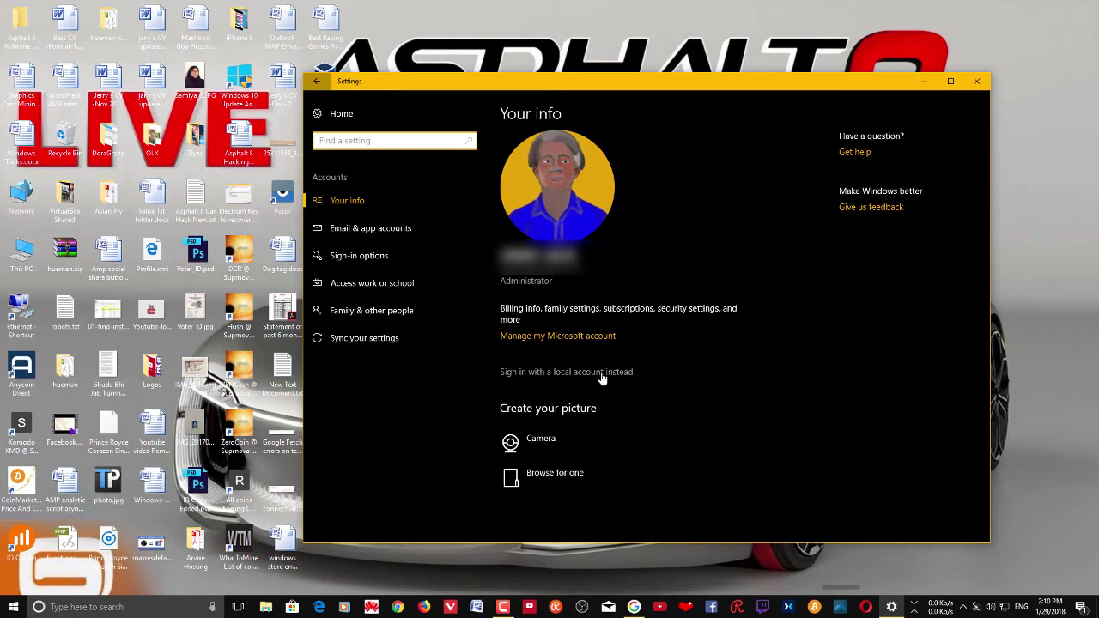
left_click(603, 373)
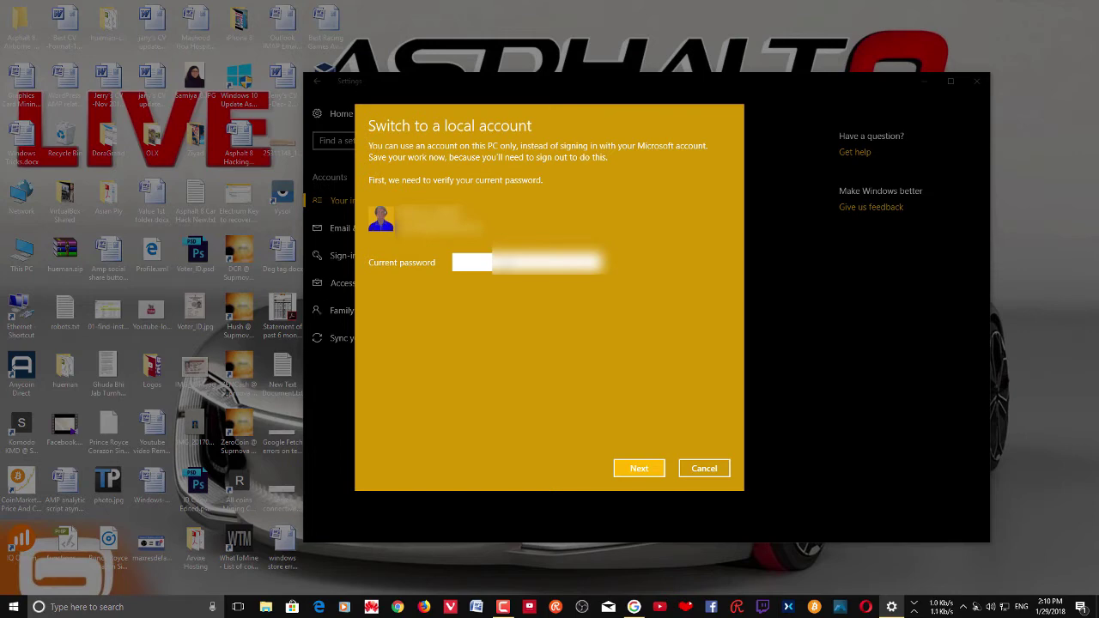
left_click(729, 476)
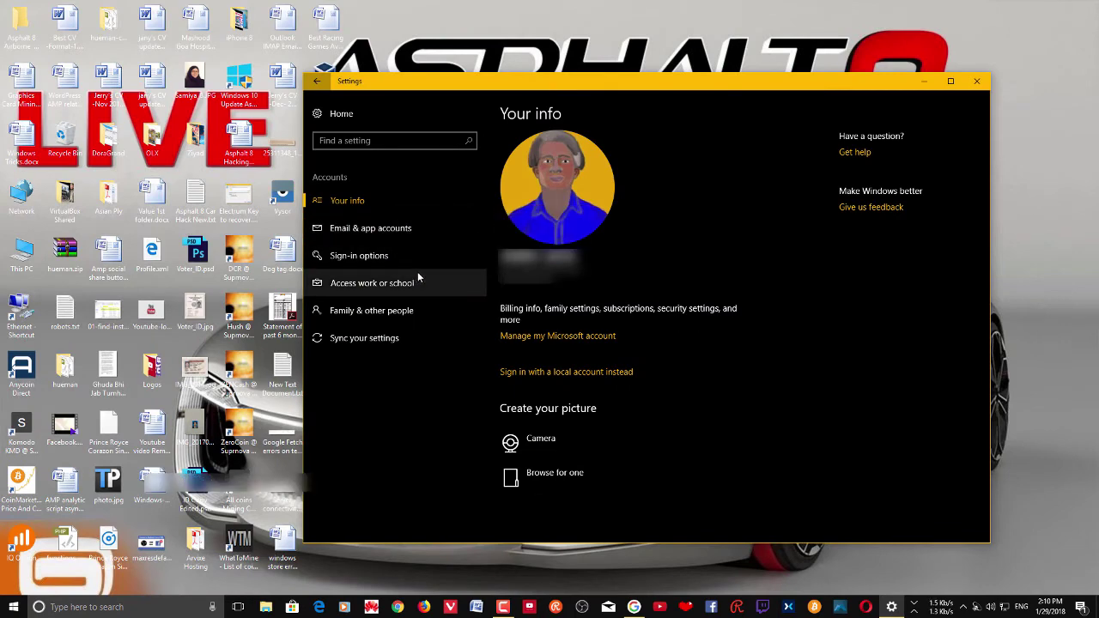
left_click(405, 117)
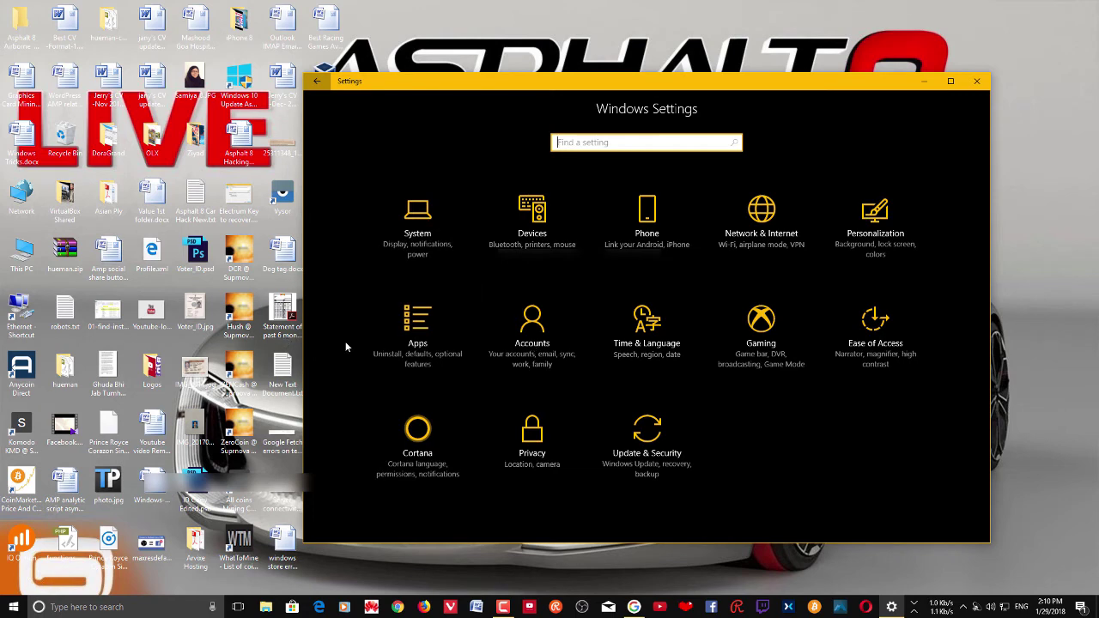
Navigate to Accounts, then Email & app accounts.
left_click(525, 345)
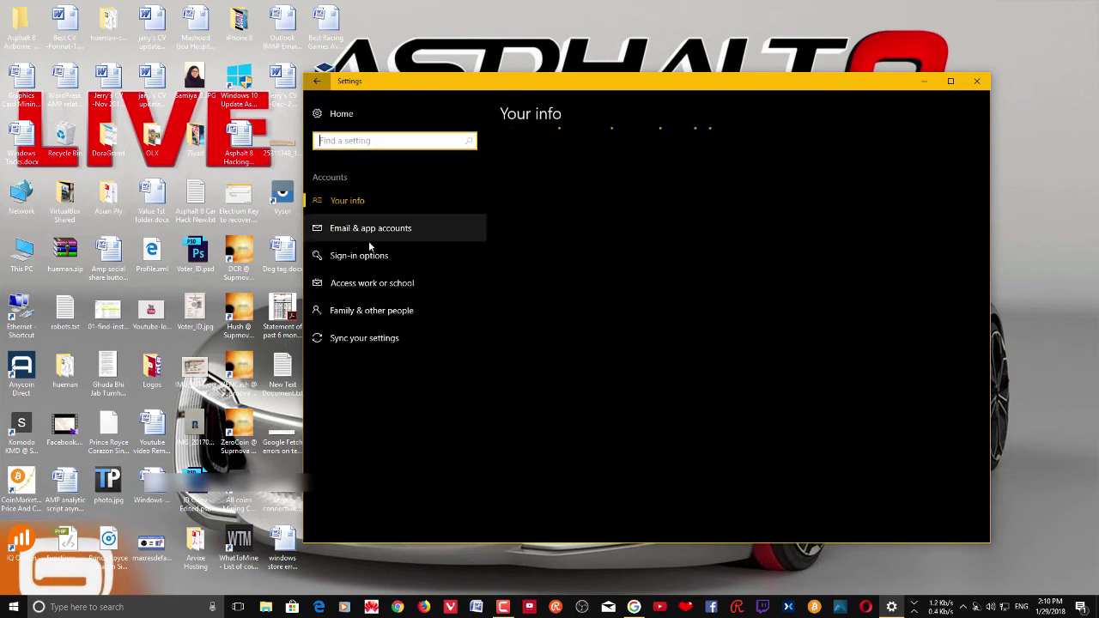
left_click(383, 311)
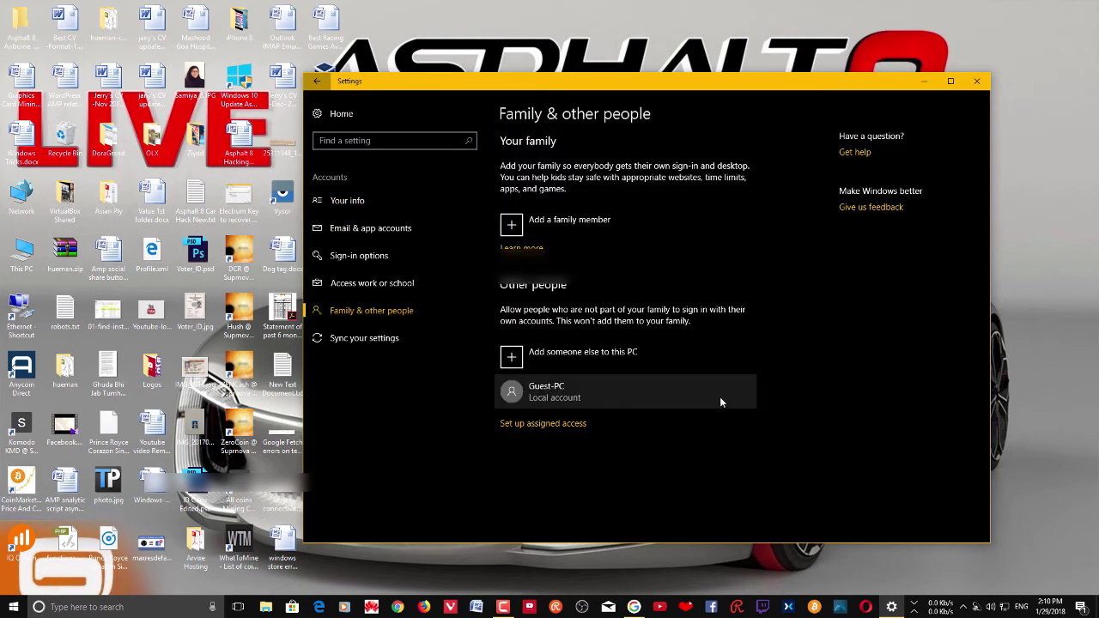
left_click(348, 226)
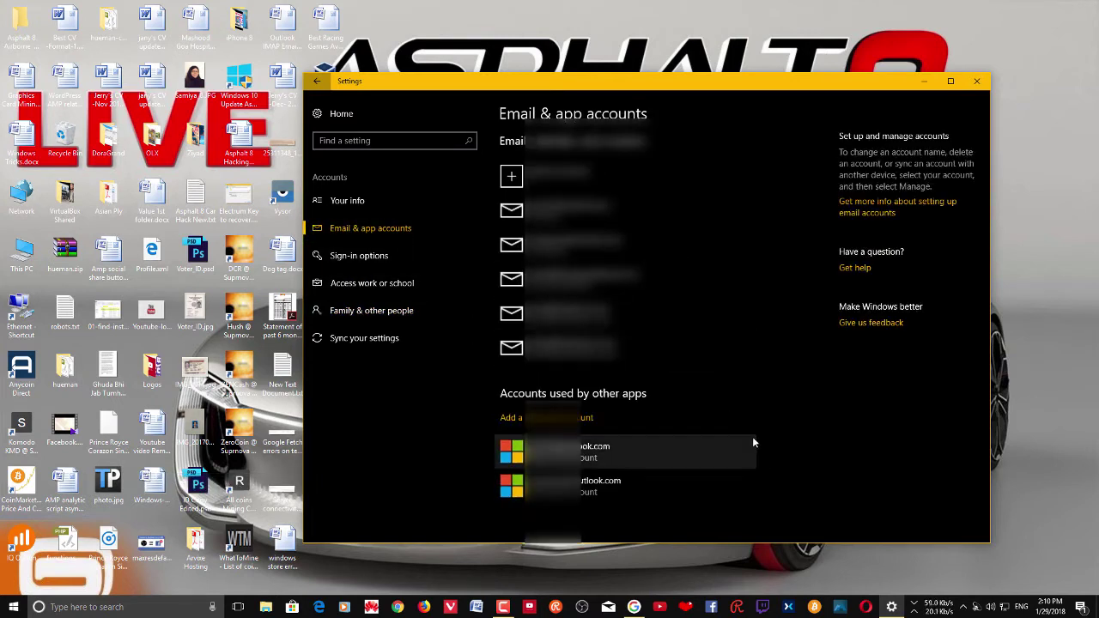
Inspect the options of both Microsoft accounts listed under Accounts used by other apps.
left_click(668, 450)
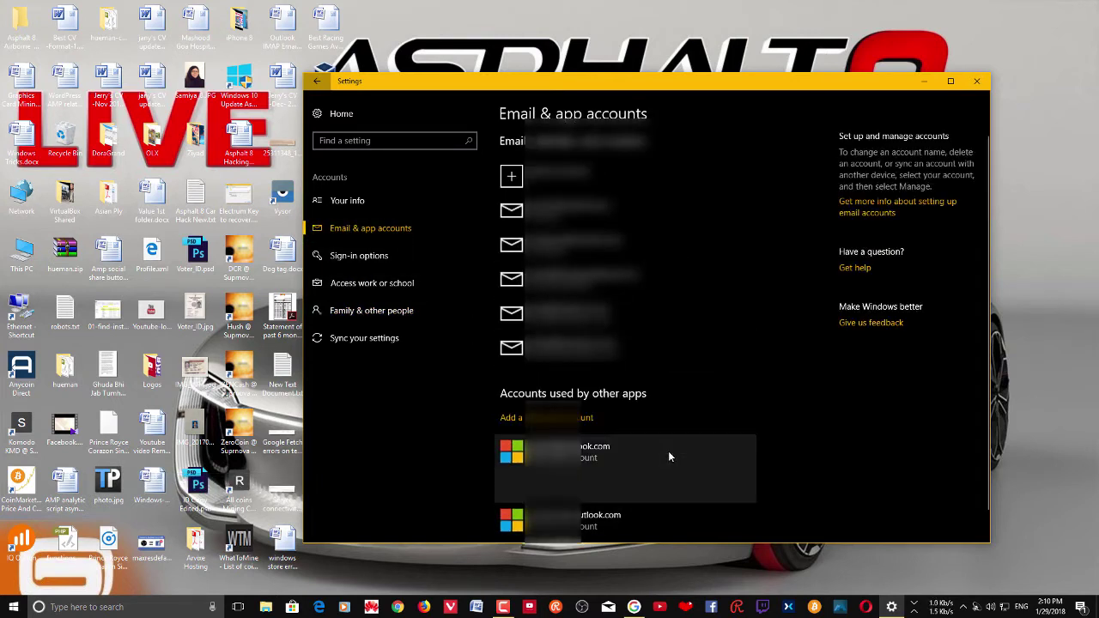
scroll(796, 470, "down", 1)
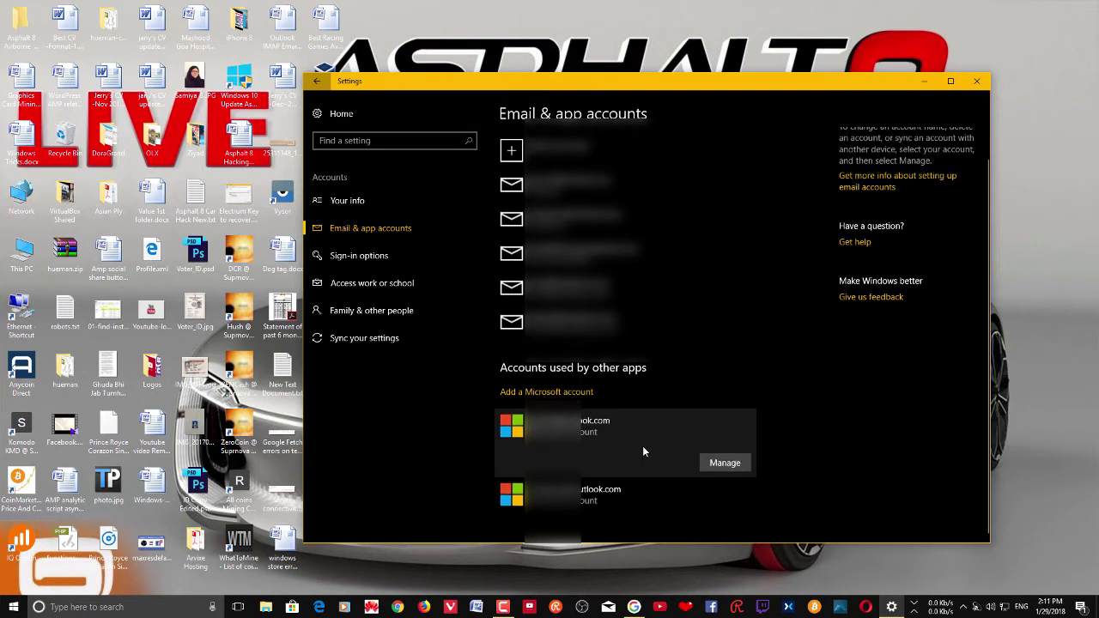
left_click(678, 494)
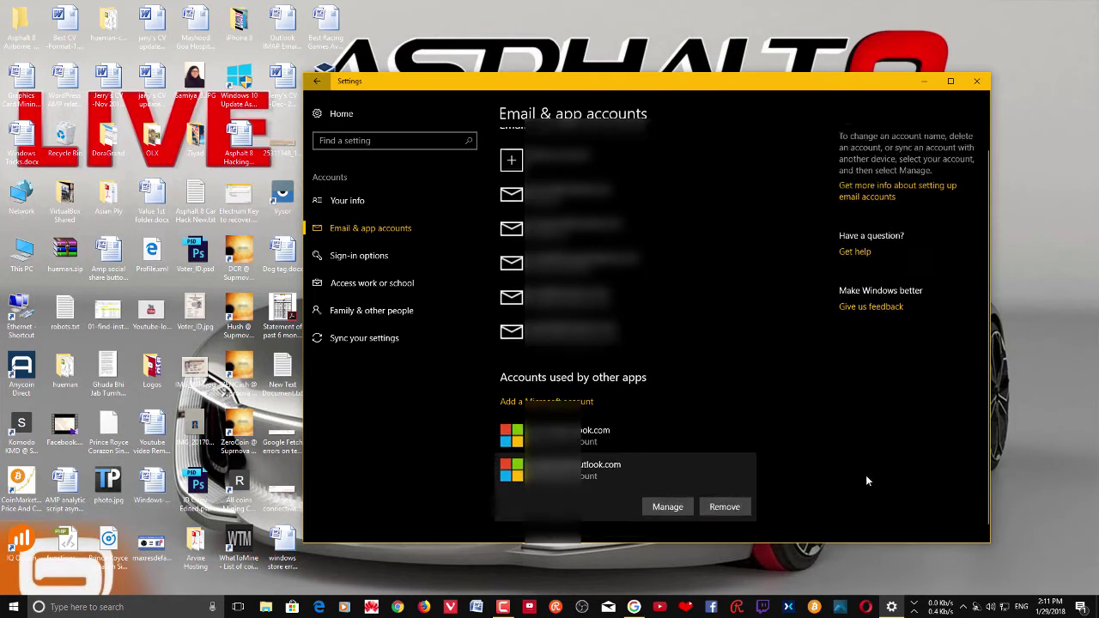
left_click(691, 427)
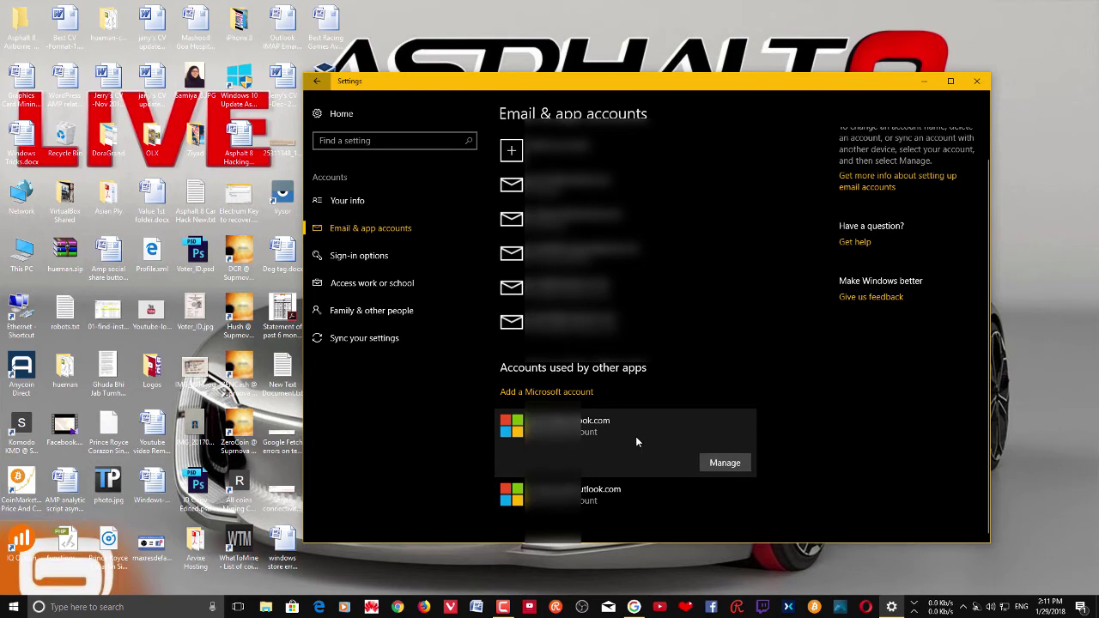
left_click(631, 492)
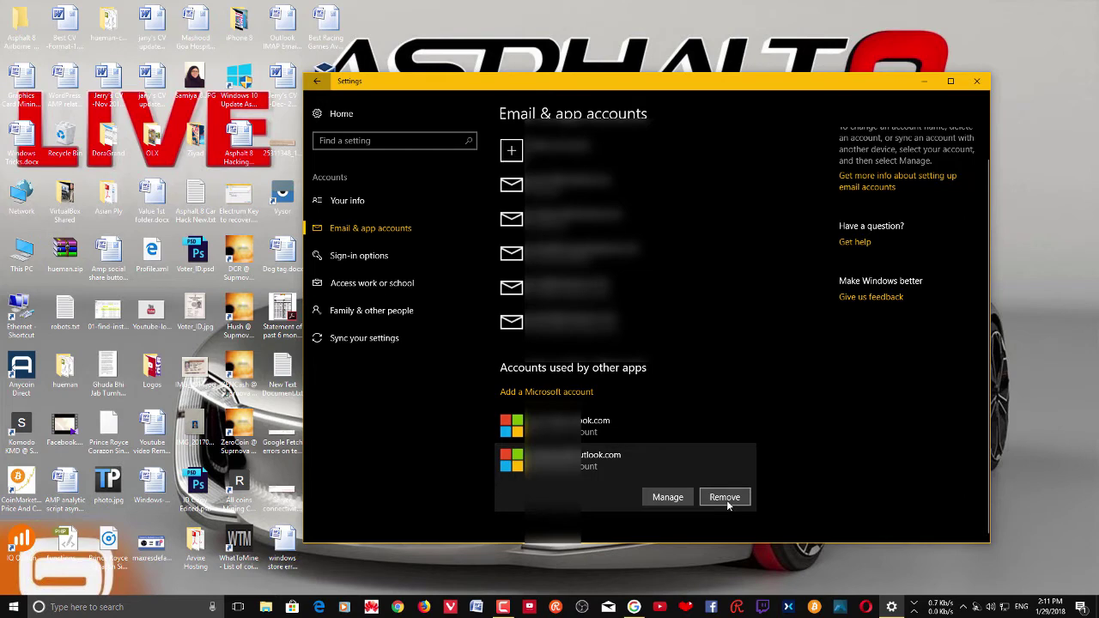
left_click(635, 609)
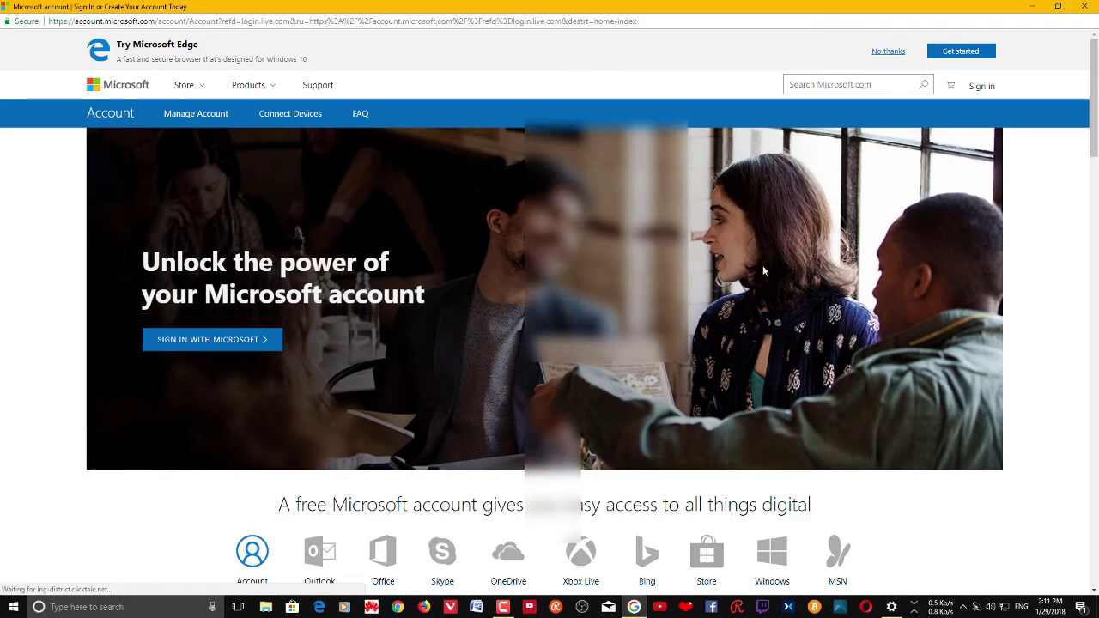
Dismiss the Edge banner and sign in with the account e-mail and password.
left_click(885, 54)
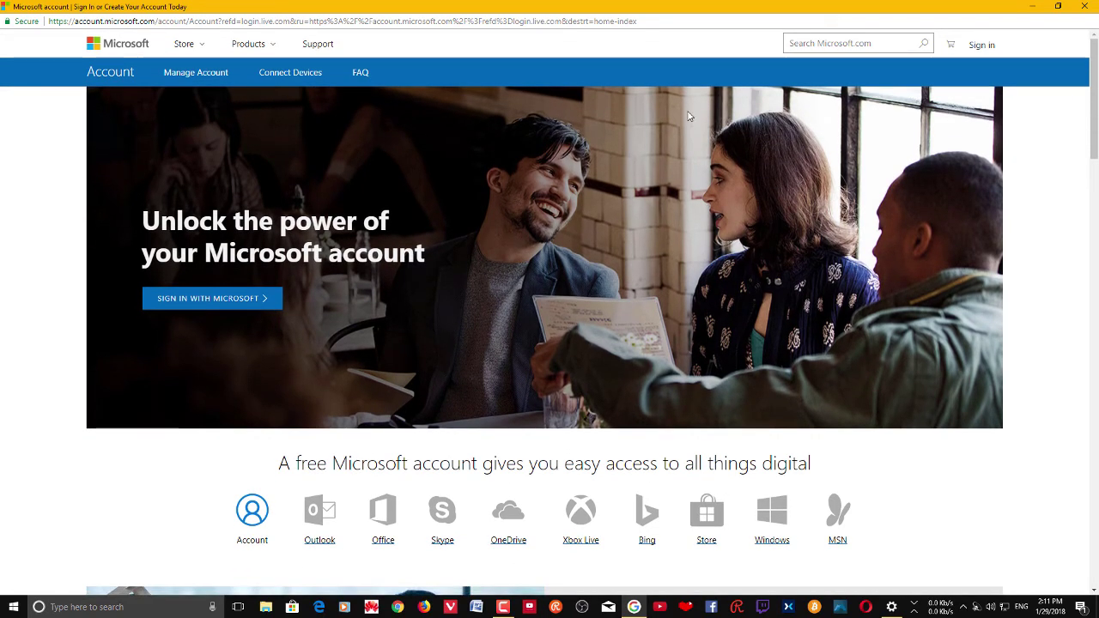
left_click(986, 48)
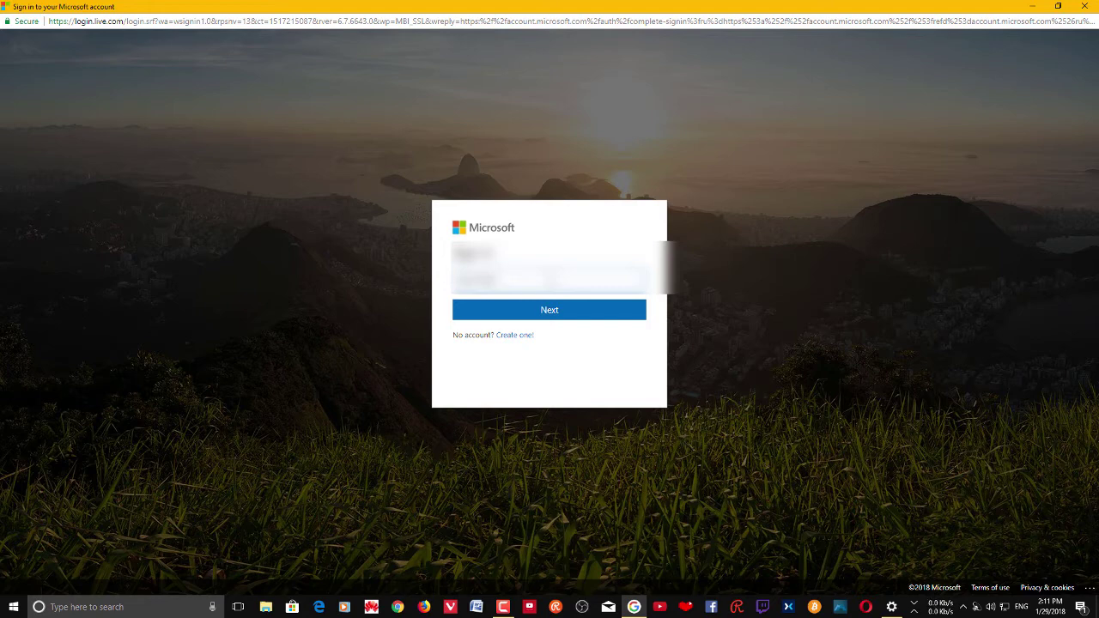
type("example")
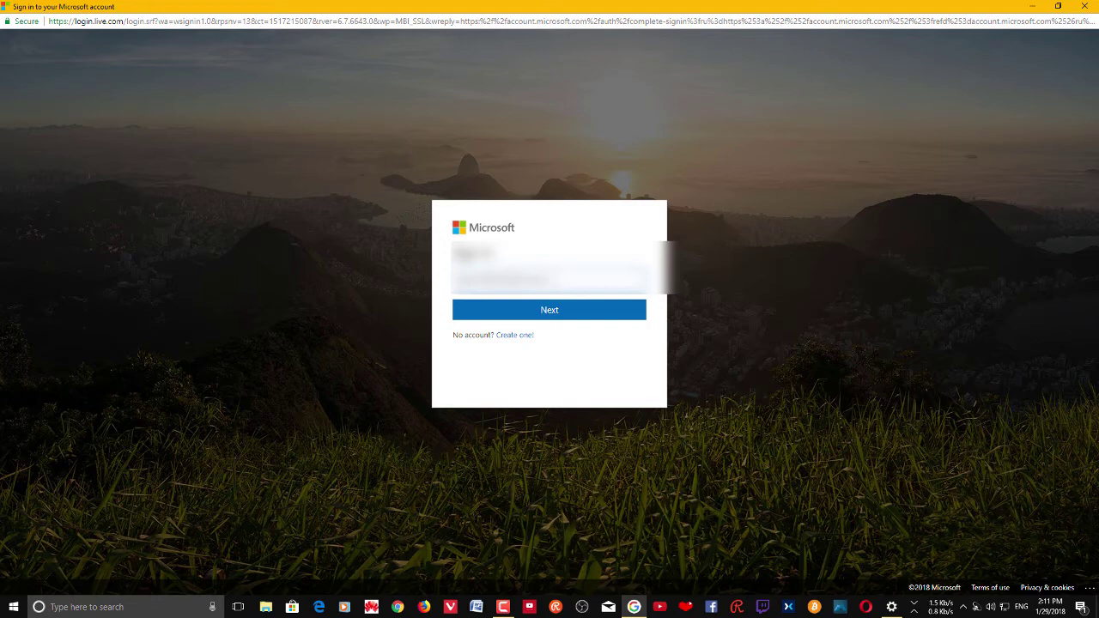
left_click(568, 313)
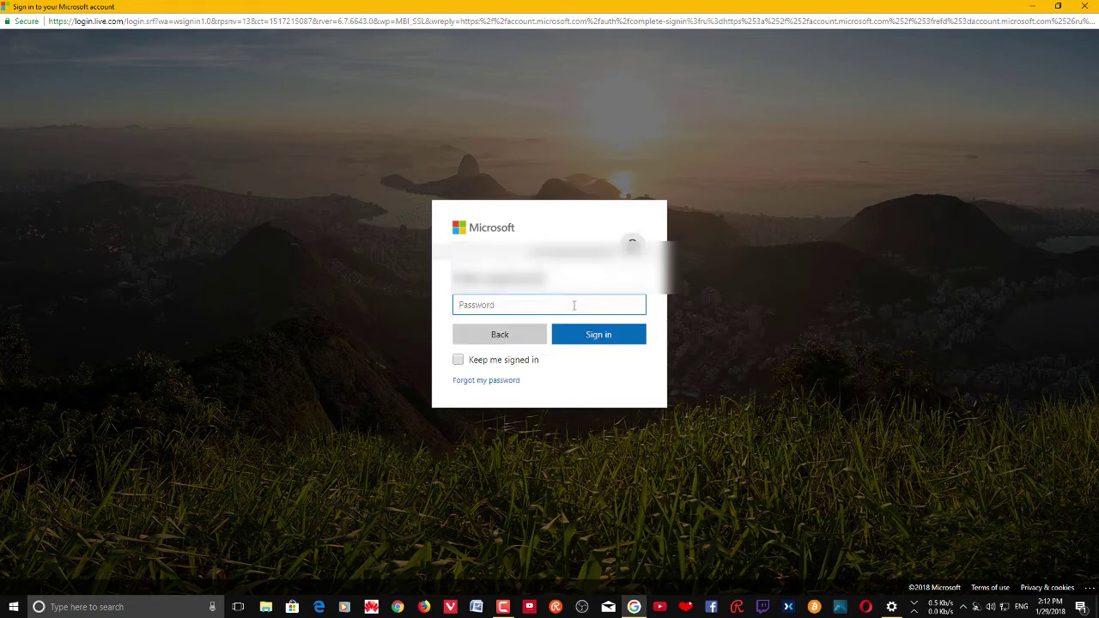
type("••••••••")
key("Return")
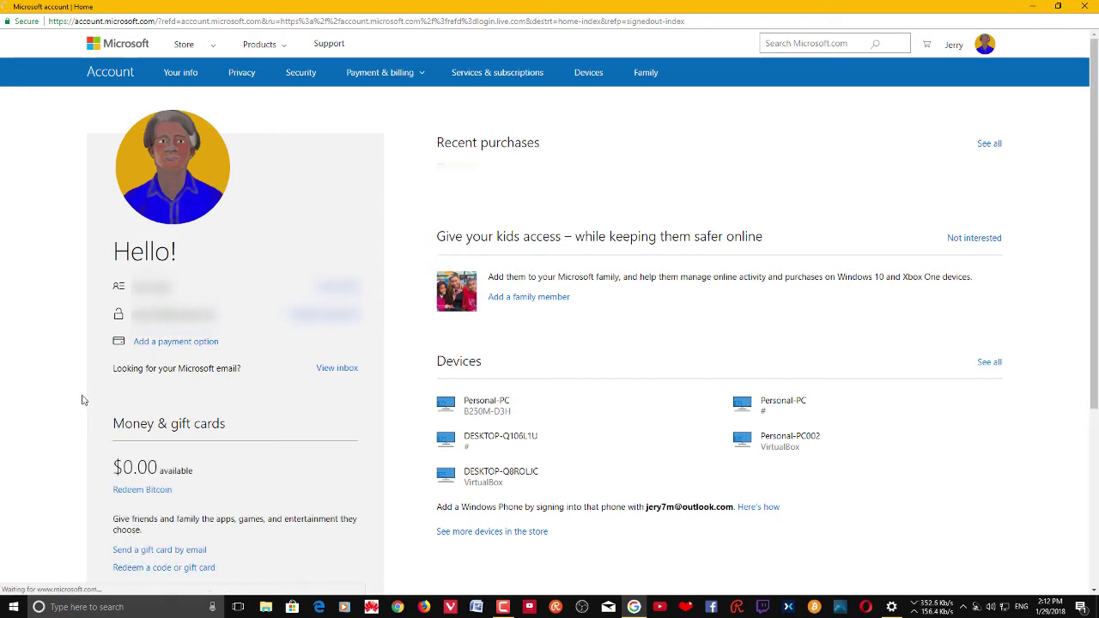
left_click(989, 368)
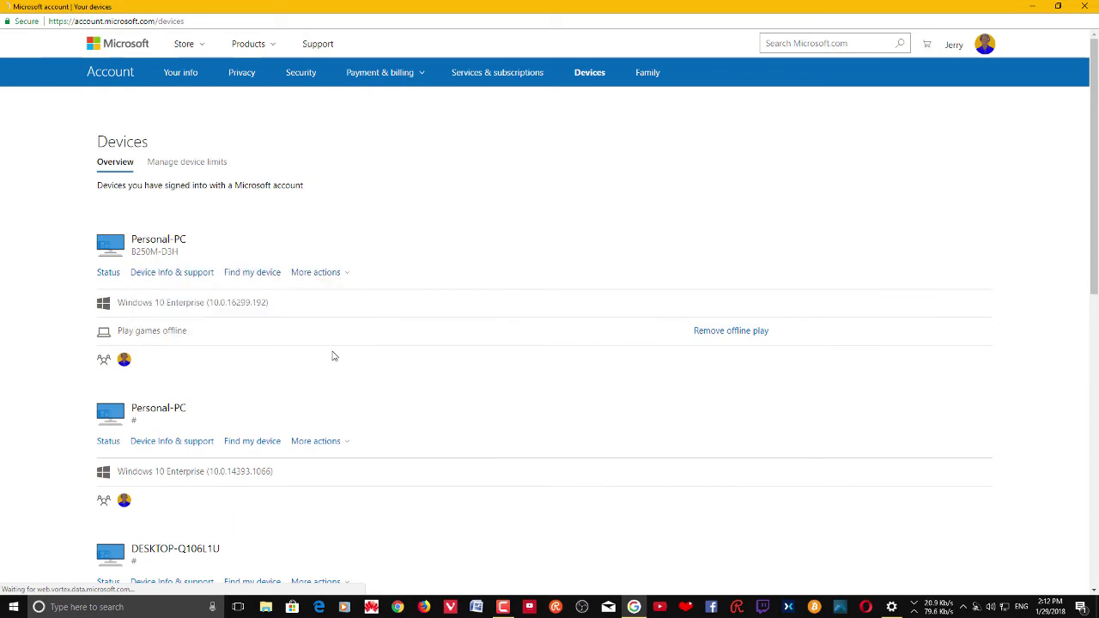
scroll(334, 357, "down", 5)
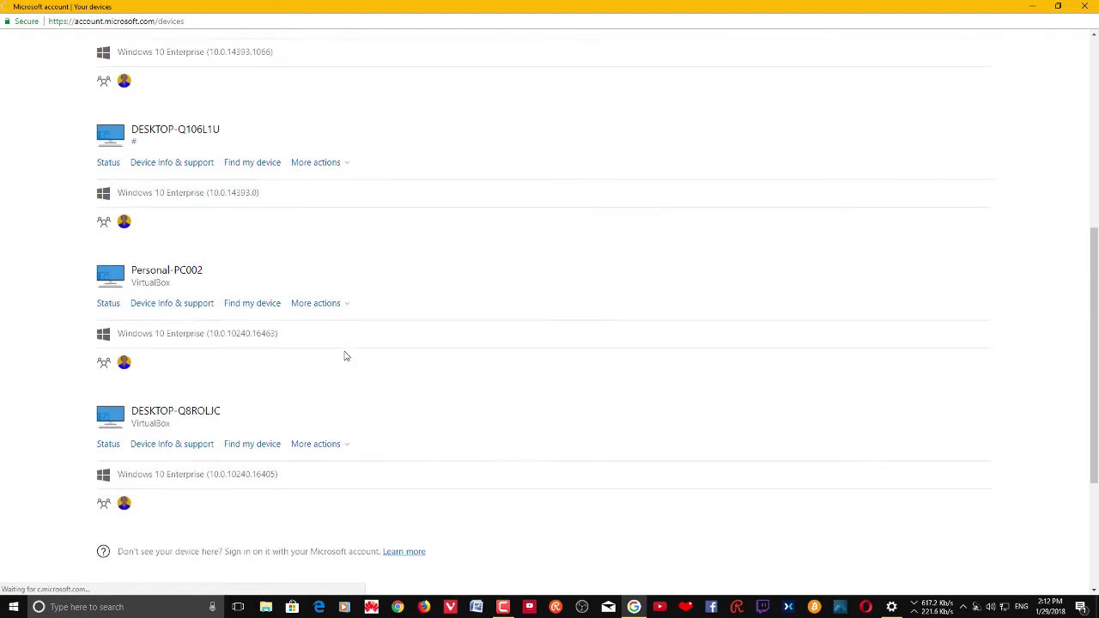
scroll(345, 357, "down", 1)
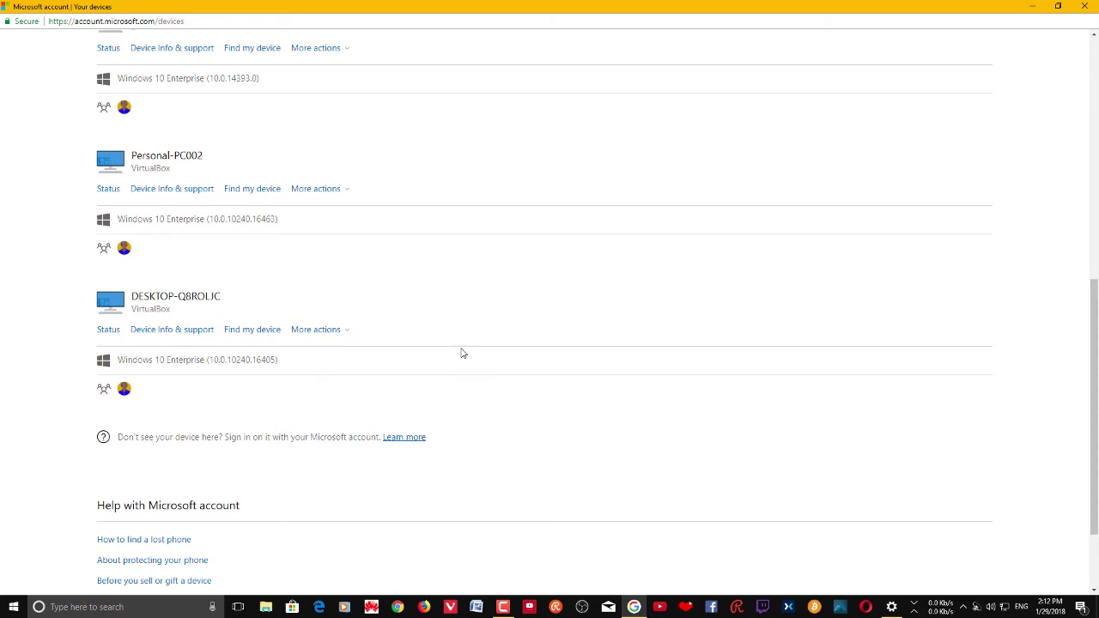
scroll(515, 315, "up", 4)
scroll(515, 317, "down", 3)
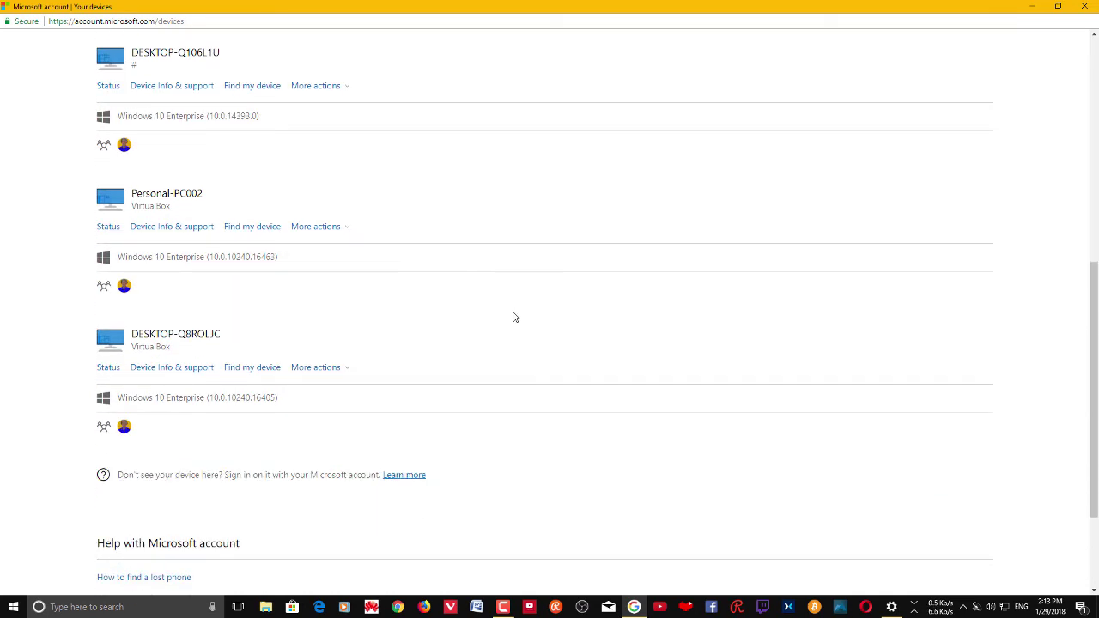
scroll(490, 329, "up", 2)
scroll(517, 306, "down", 1)
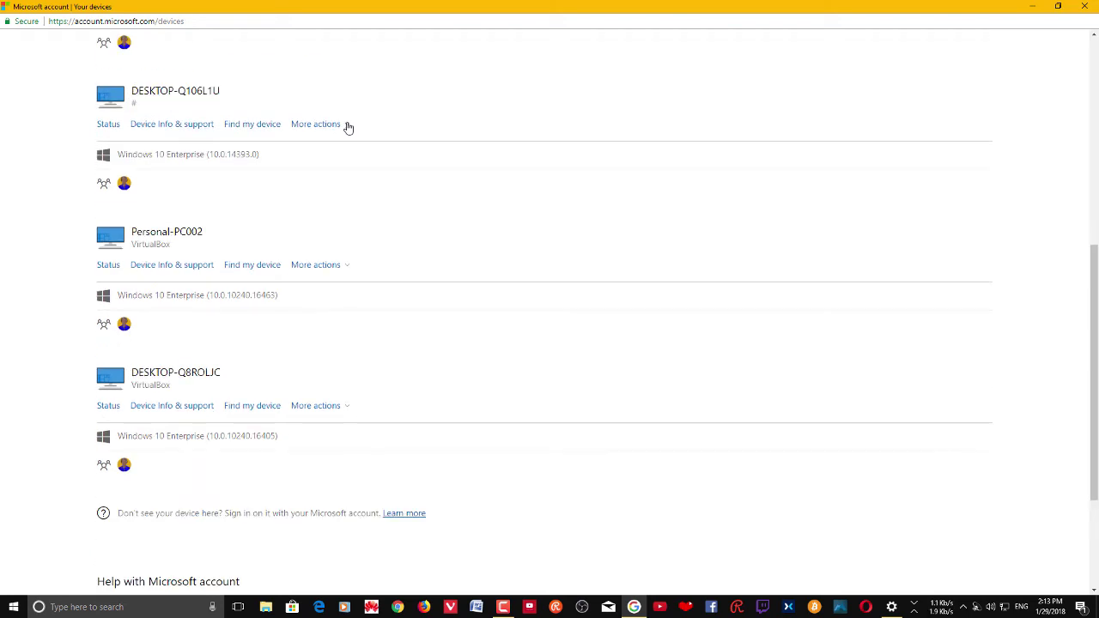
Review the action options for DESKTOP-Q106L1U, Personal-PC002 and DESKTOP-Q8ROLJC.
left_click(347, 126)
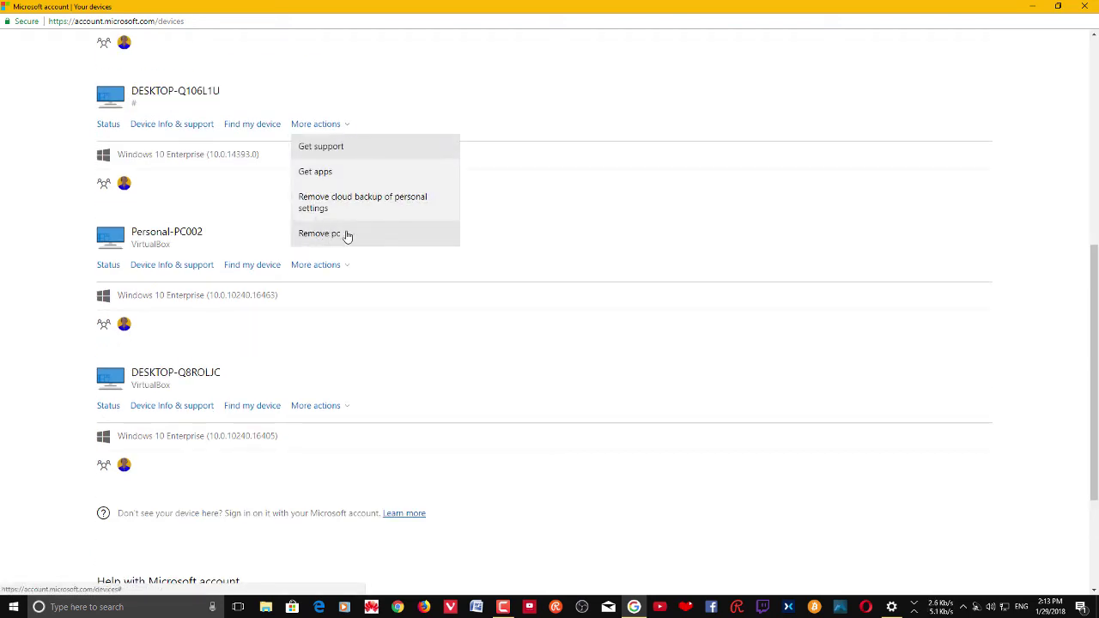
left_click(722, 192)
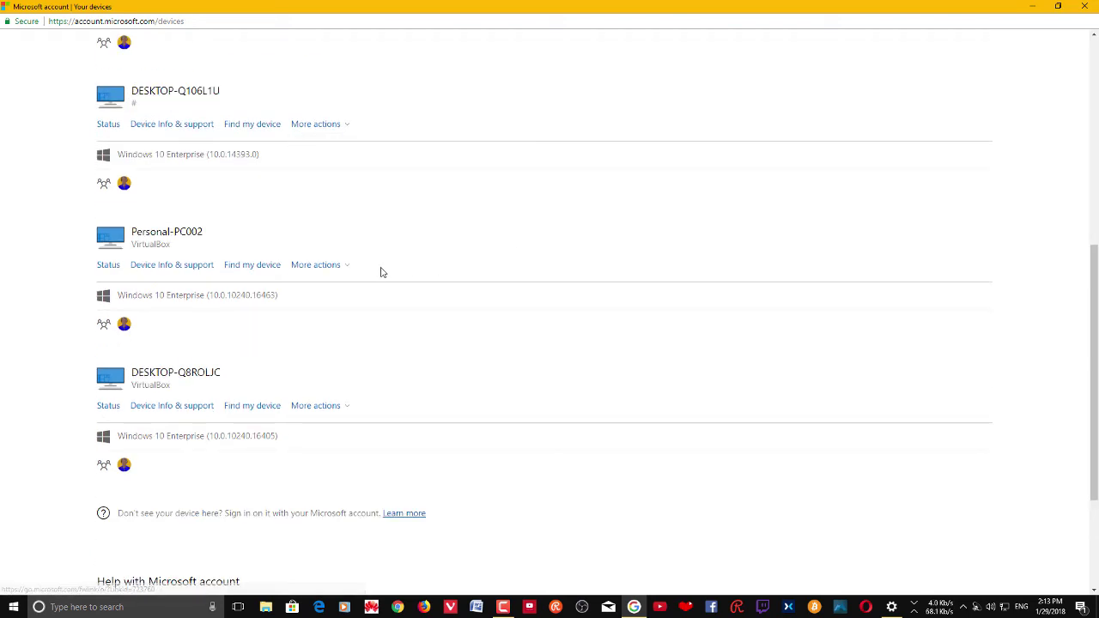
left_click(329, 269)
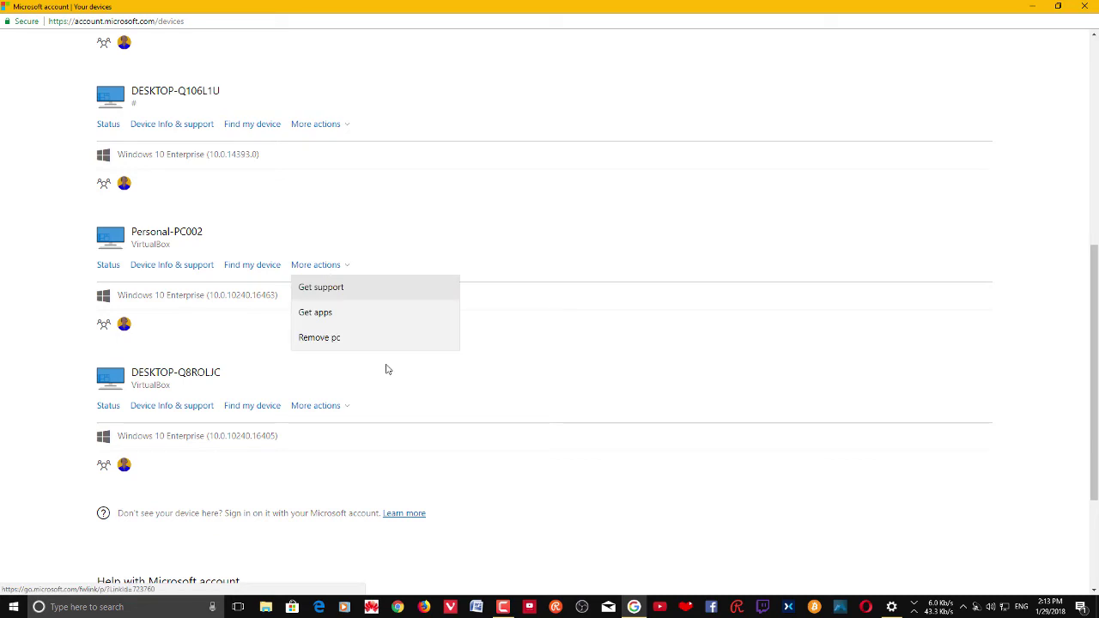
left_click(349, 413)
left_click(452, 204)
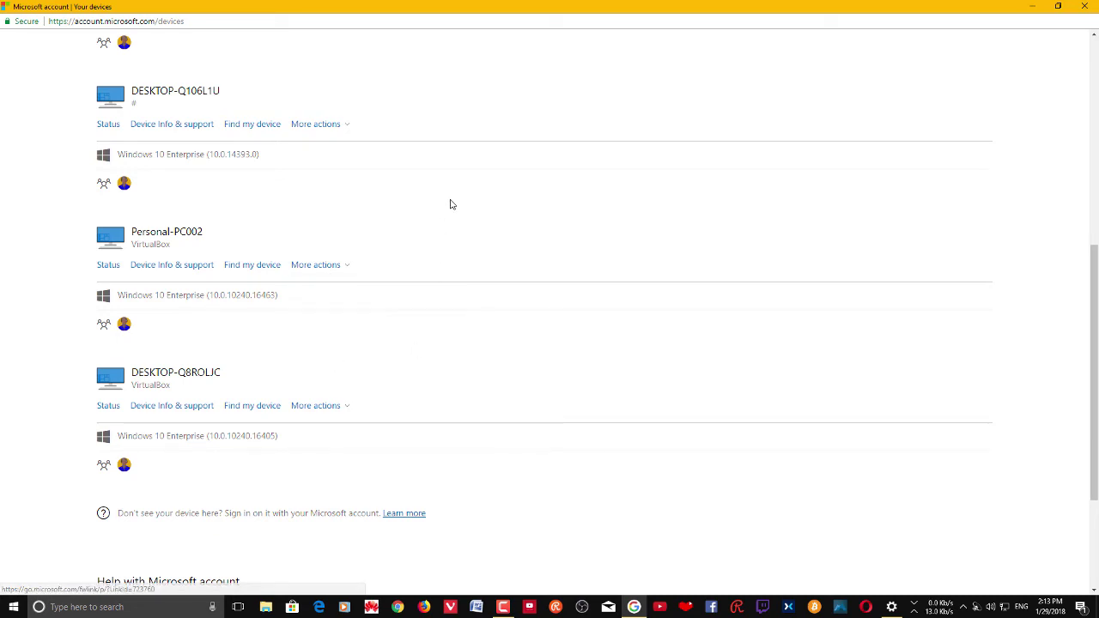
left_click(343, 125)
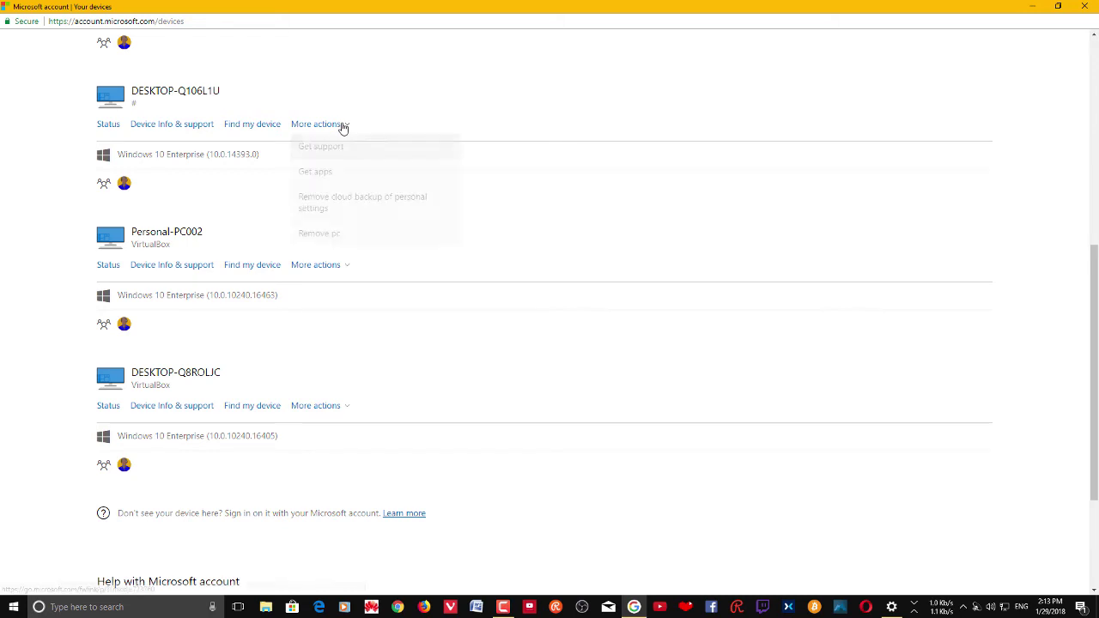
Remove DESKTOP-Q106L1U from the account, ticking 'I'm ready to remove this pc'.
left_click(336, 237)
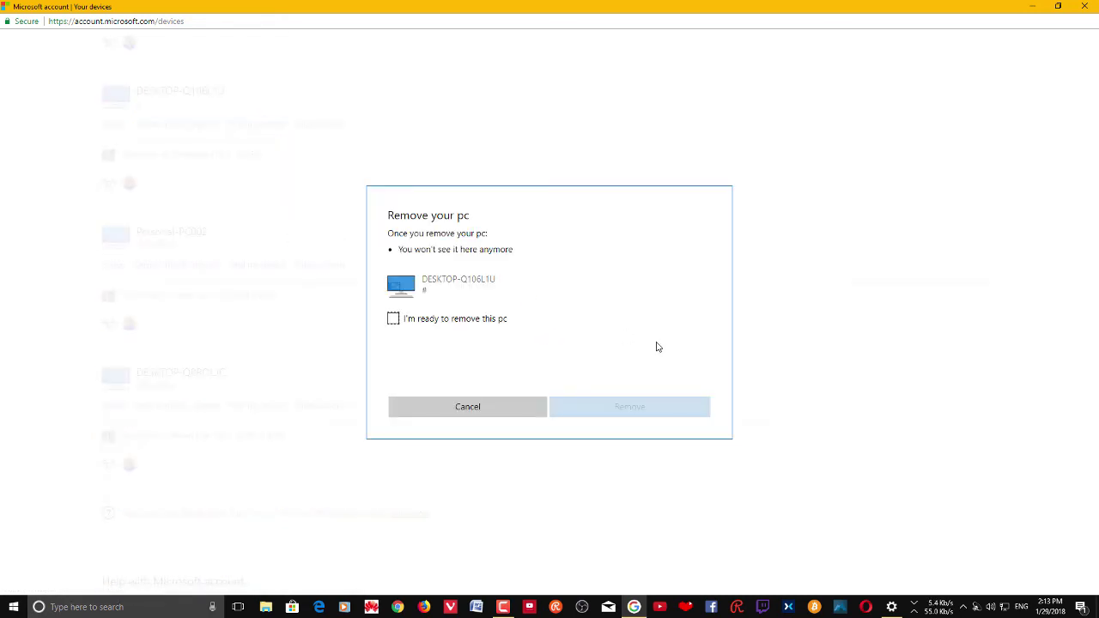
left_click(394, 320)
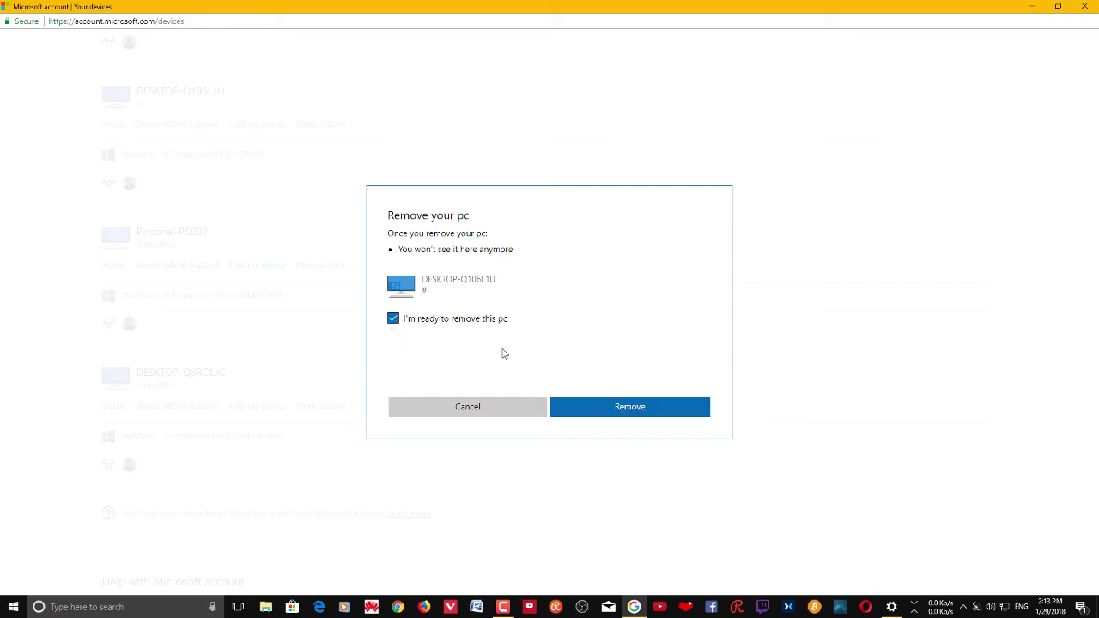
left_click(659, 417)
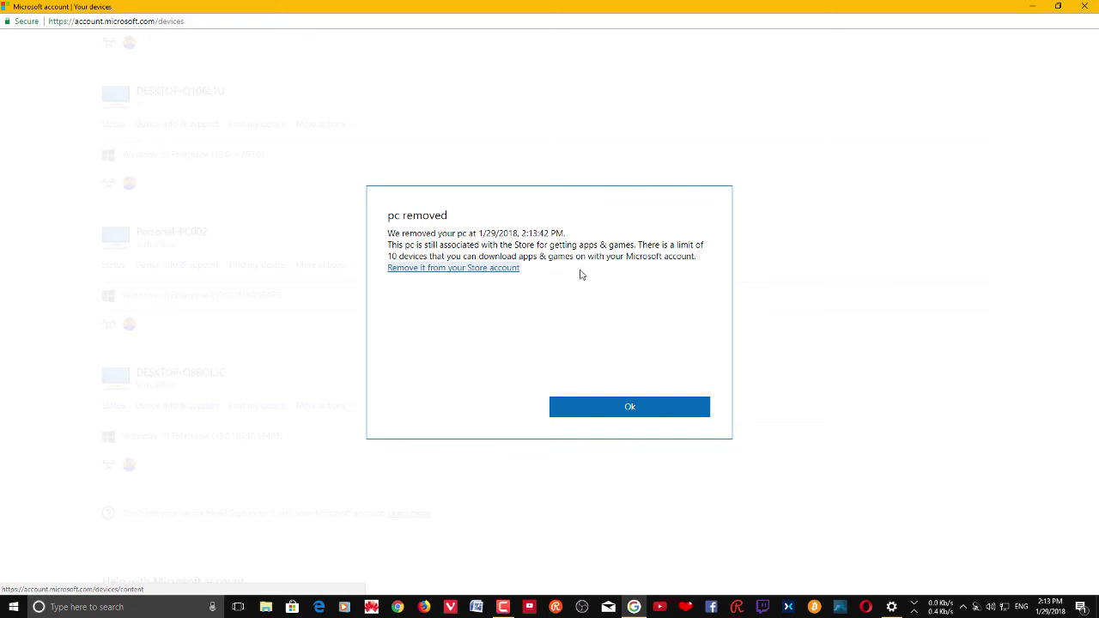
left_click(460, 268)
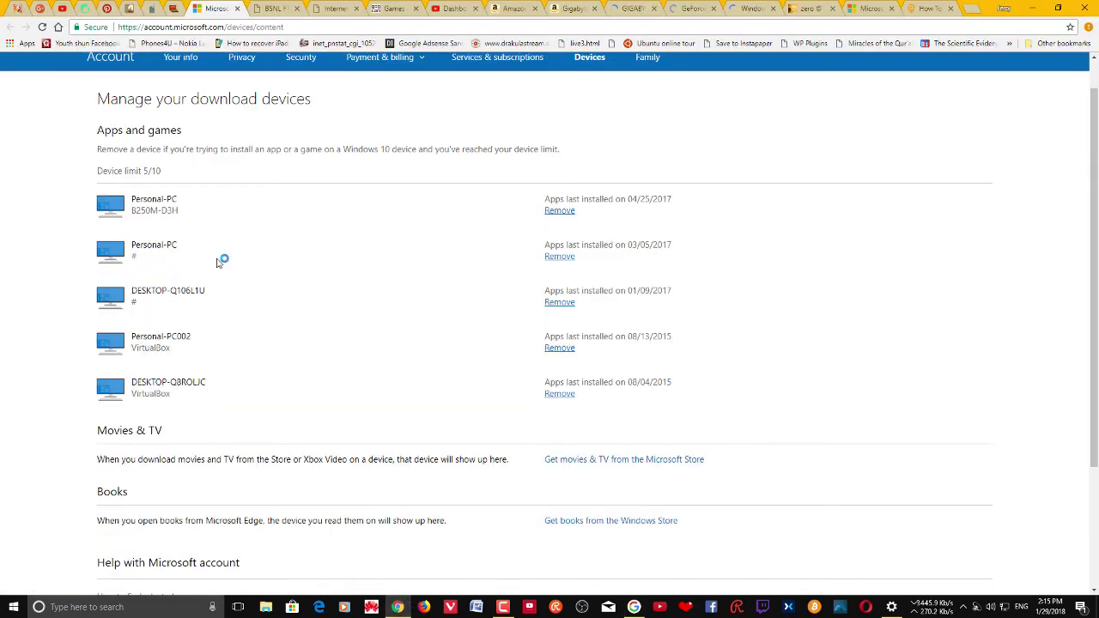
Remove the second Personal-PC from the Store download devices, leaving 4/10.
left_click(559, 258)
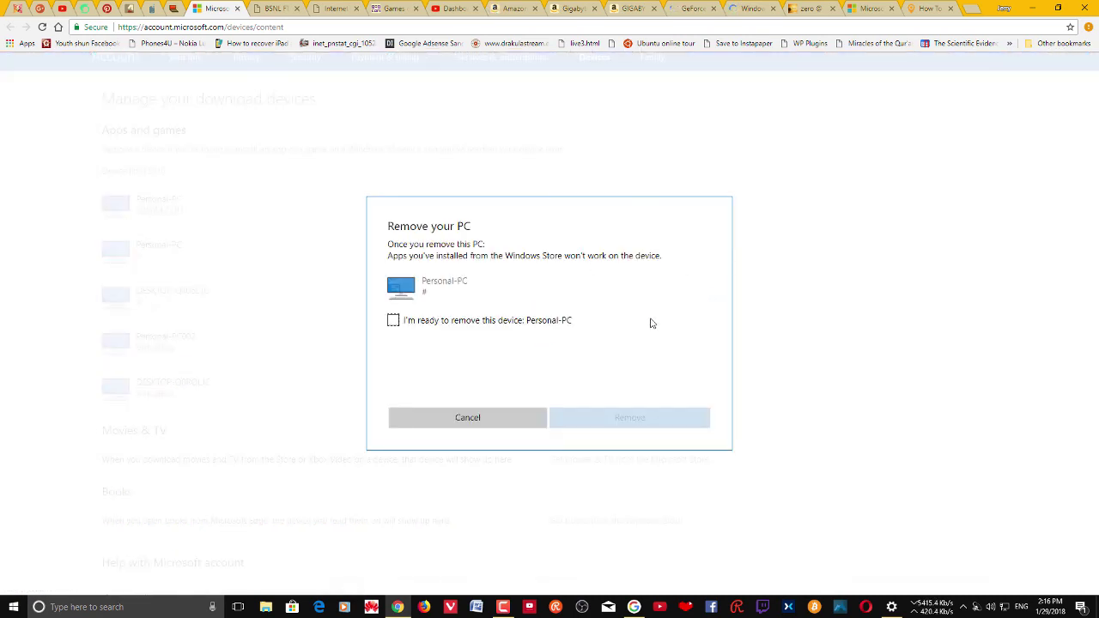
left_click(393, 320)
left_click(609, 418)
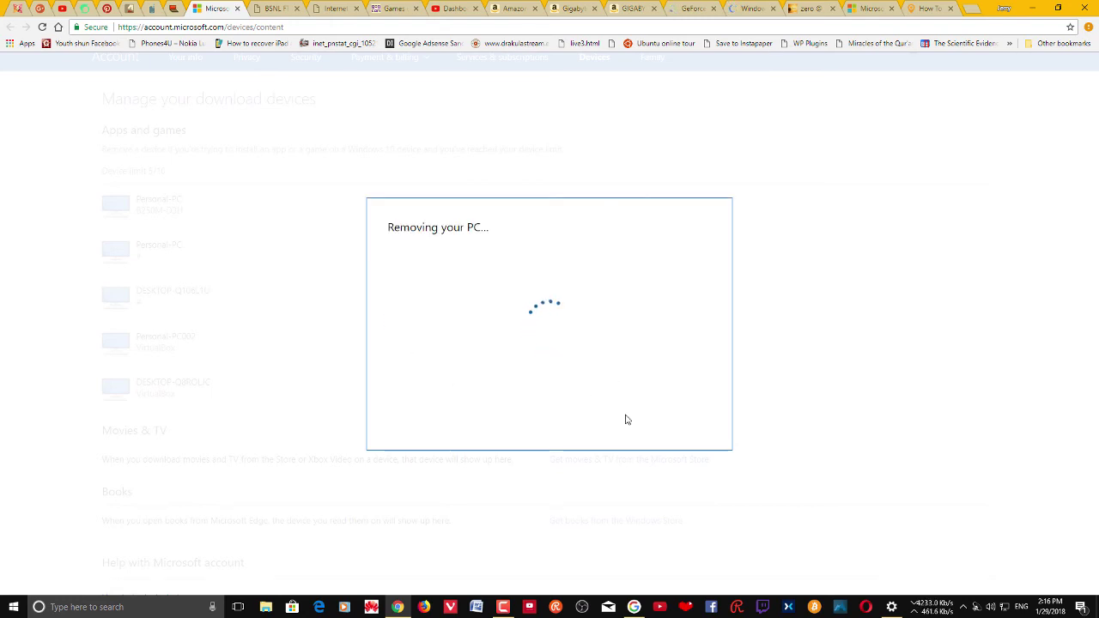
left_click(621, 424)
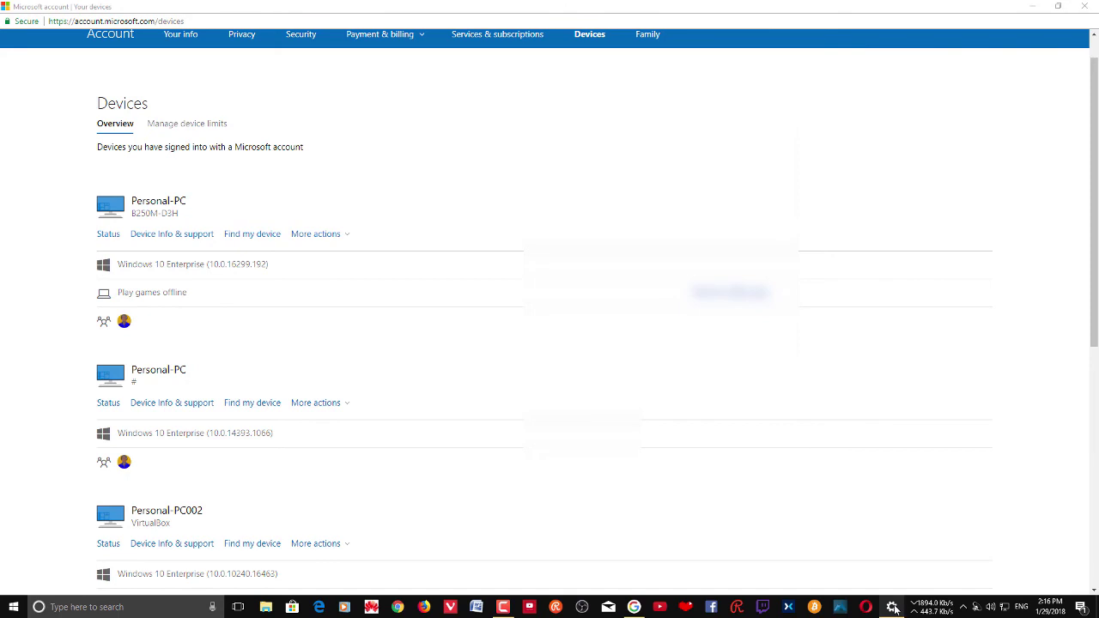
left_click(893, 607)
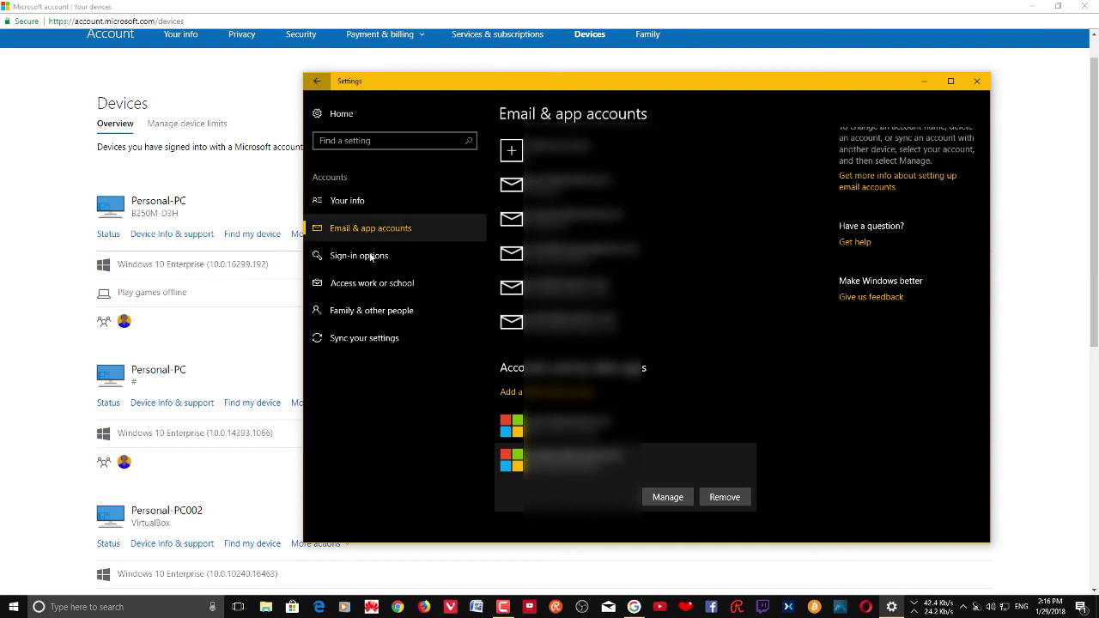
Switch the Sync settings toggle to Off under Sync your settings.
left_click(376, 342)
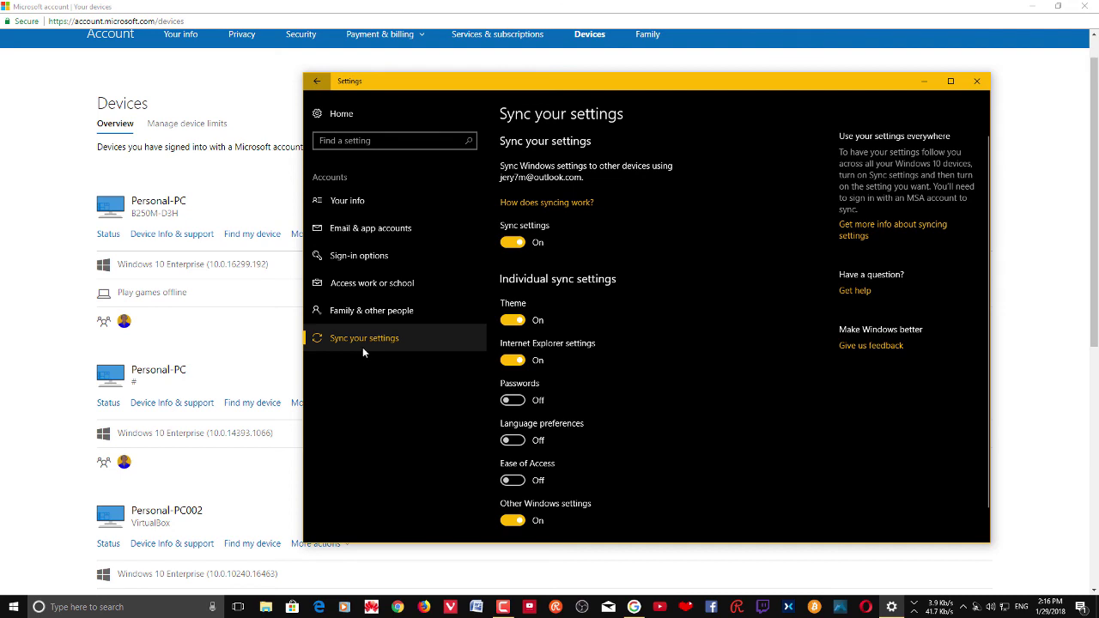
left_click(516, 244)
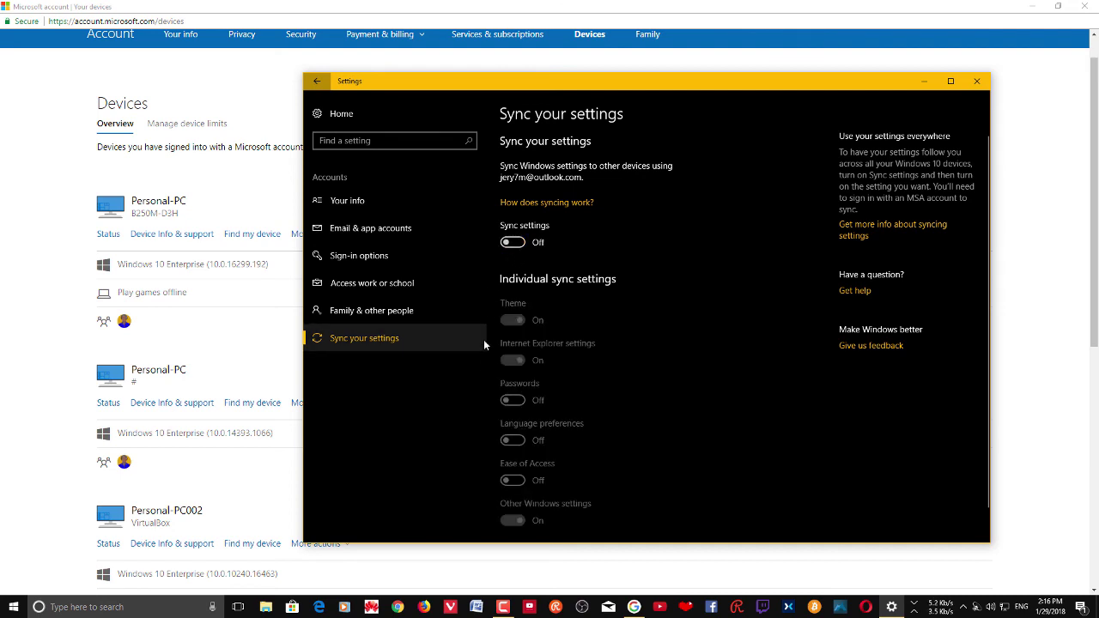